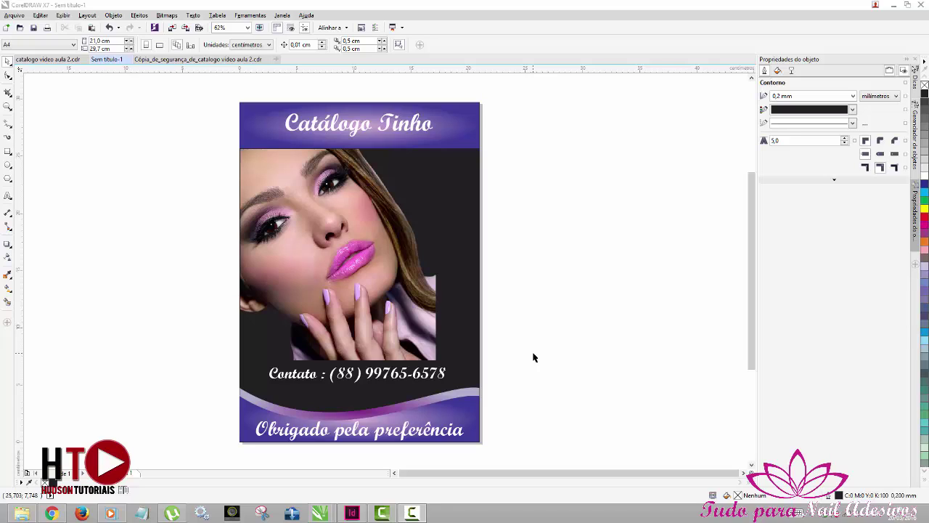
- Open the imagens folder on the desktop and look over the catalogue page images and cover
key("super+d")
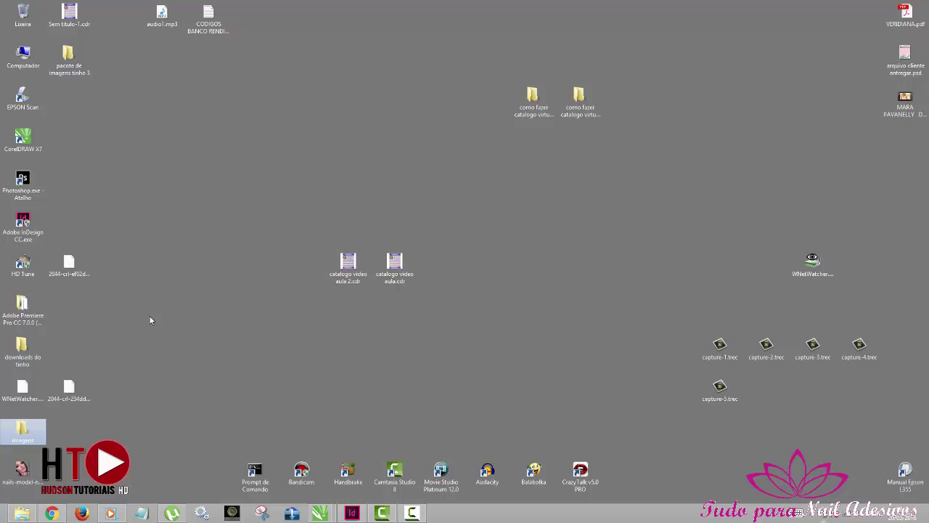
double_click(39, 433)
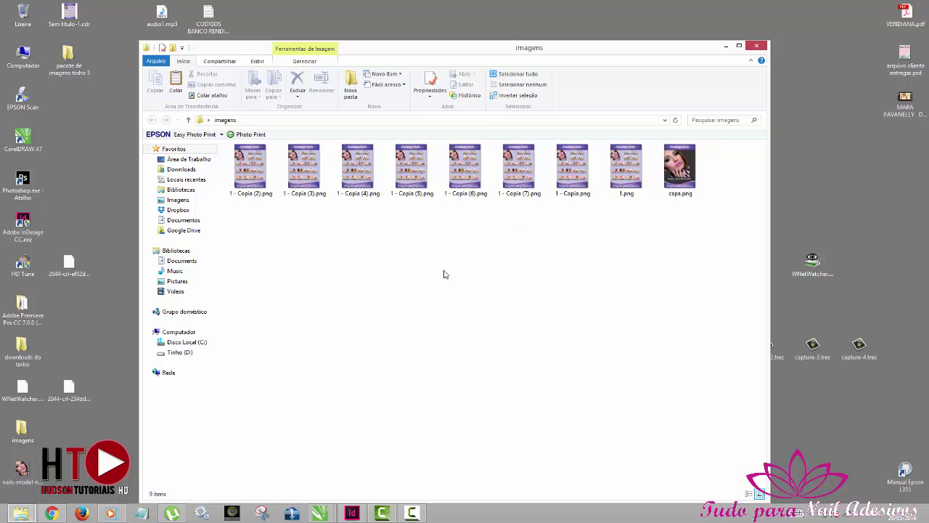
- Switch to InDesign and create a new print document with 9 pages at A4 size
left_click(358, 514)
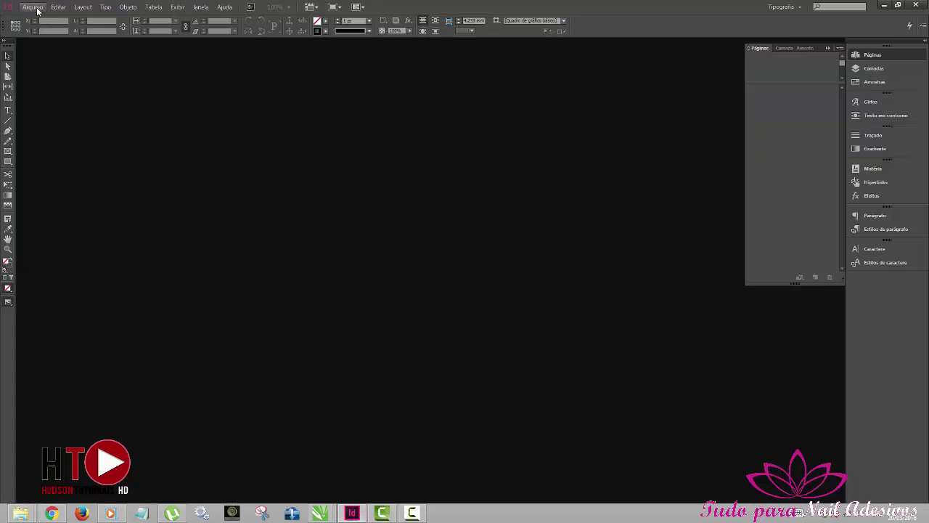
left_click(37, 10)
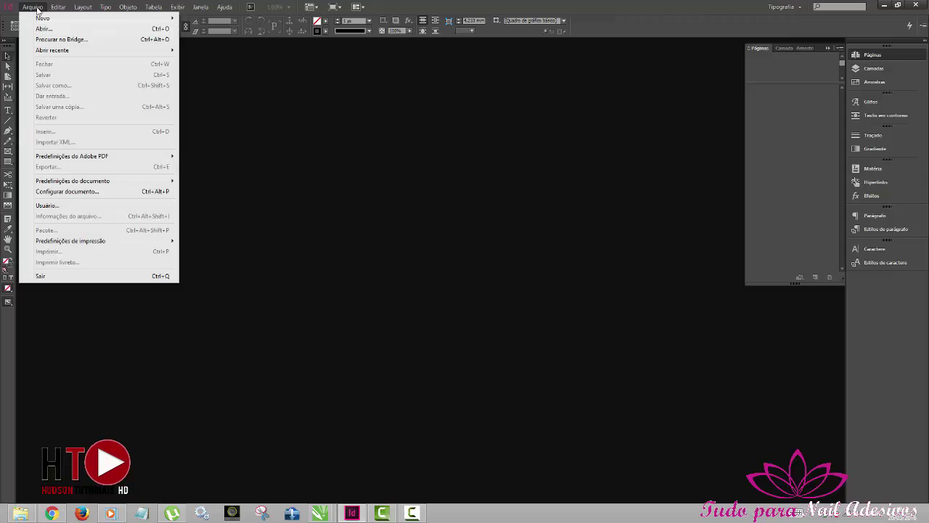
mouse_move(49, 19)
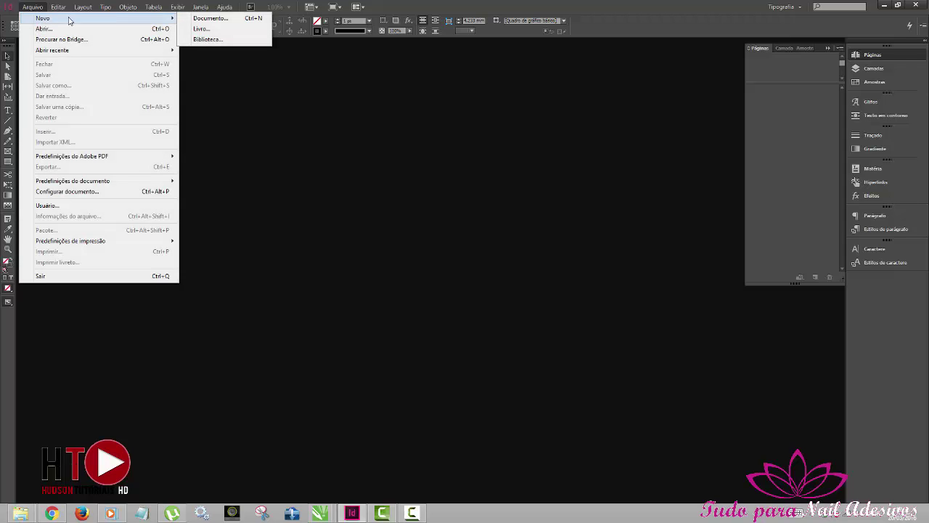
left_click(209, 23)
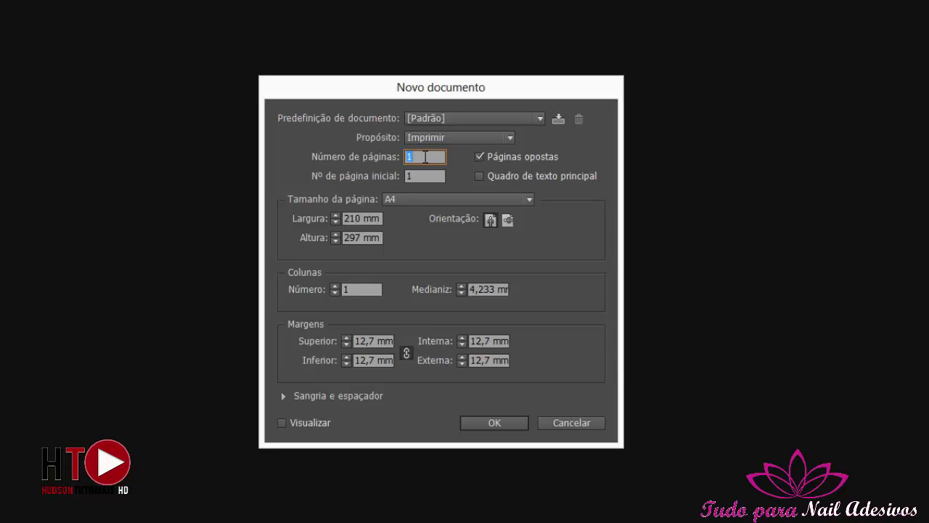
type("9")
left_click(529, 200)
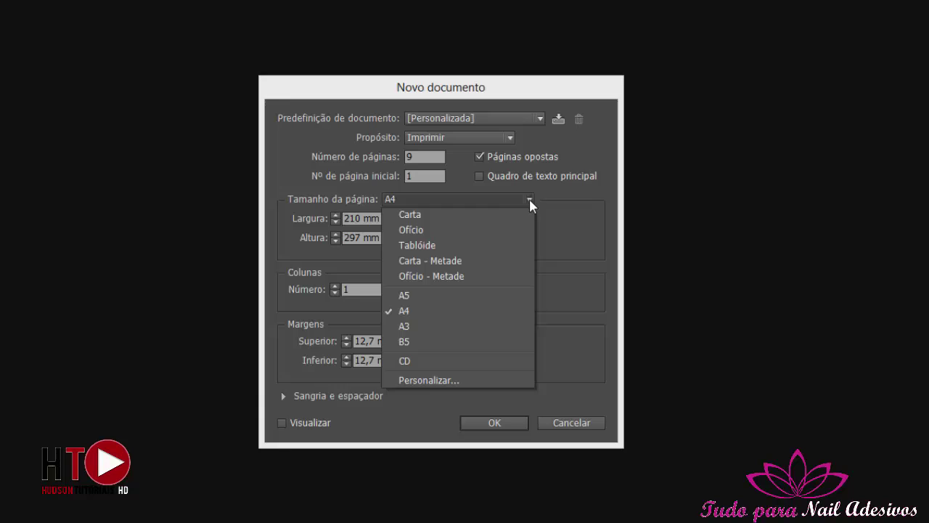
left_click(430, 313)
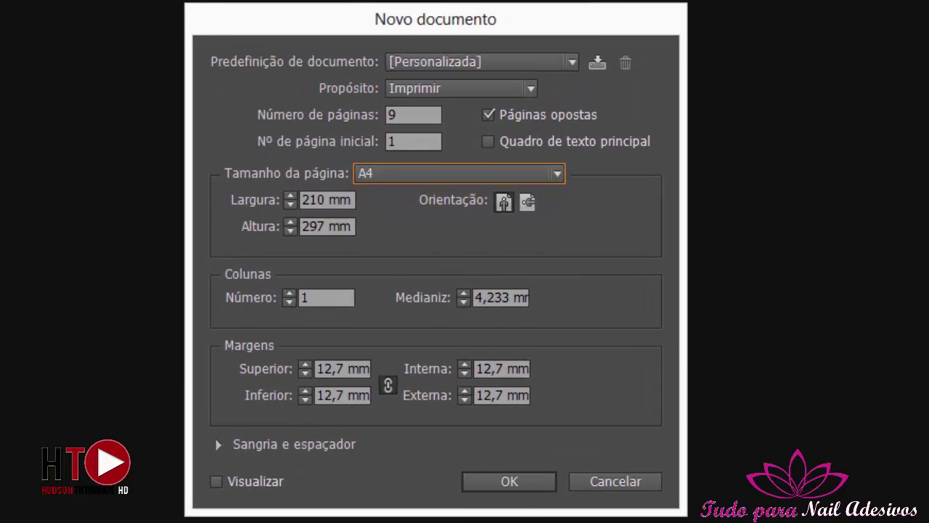
left_click(506, 481)
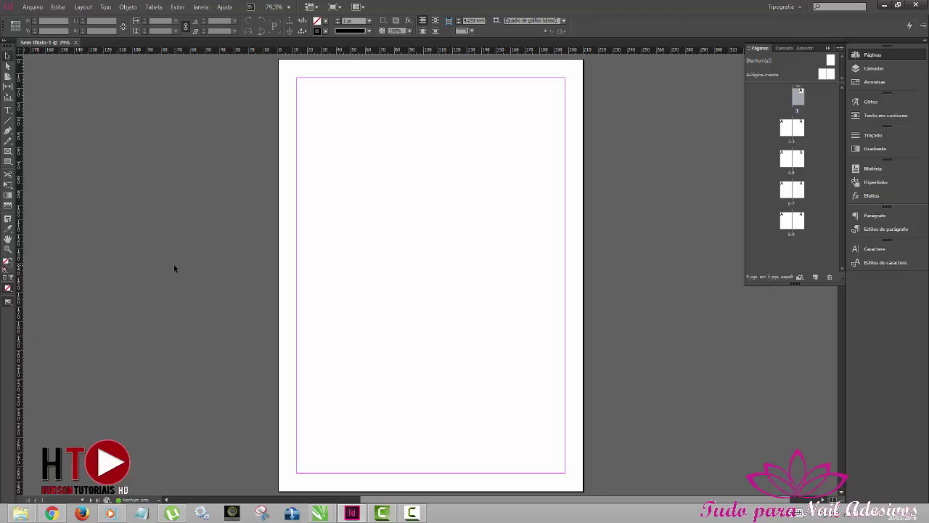
- Place the cover image capa.png at full size on page 1, starting at the page's upper-left corner
key("ctrl+minus")
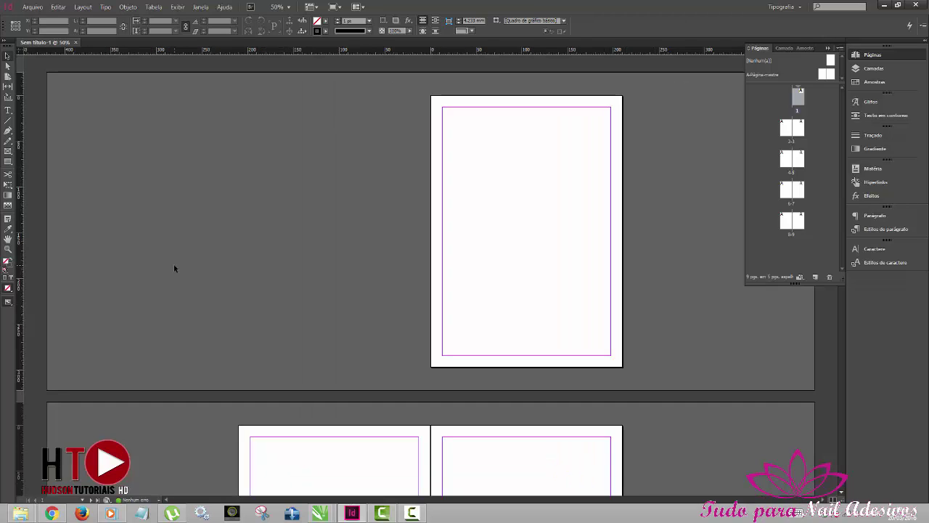
key("ctrl+minus")
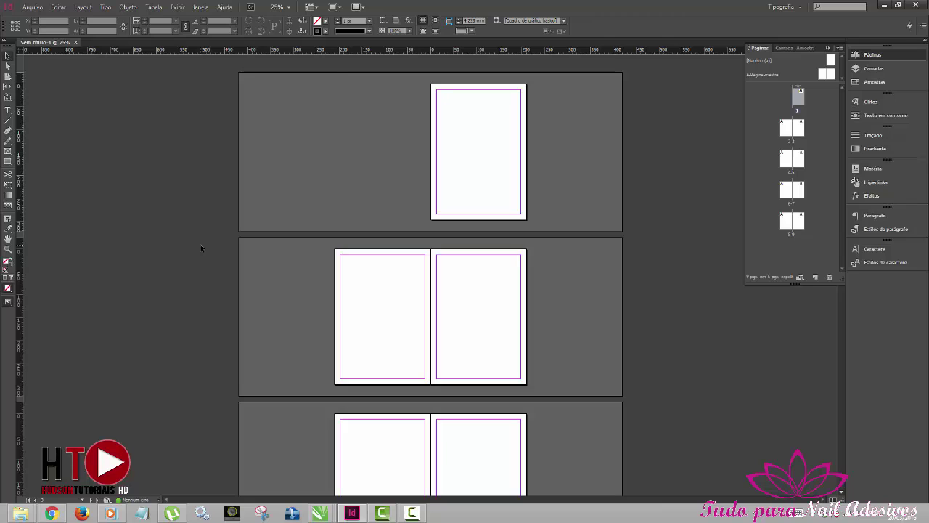
key("ctrl+plus")
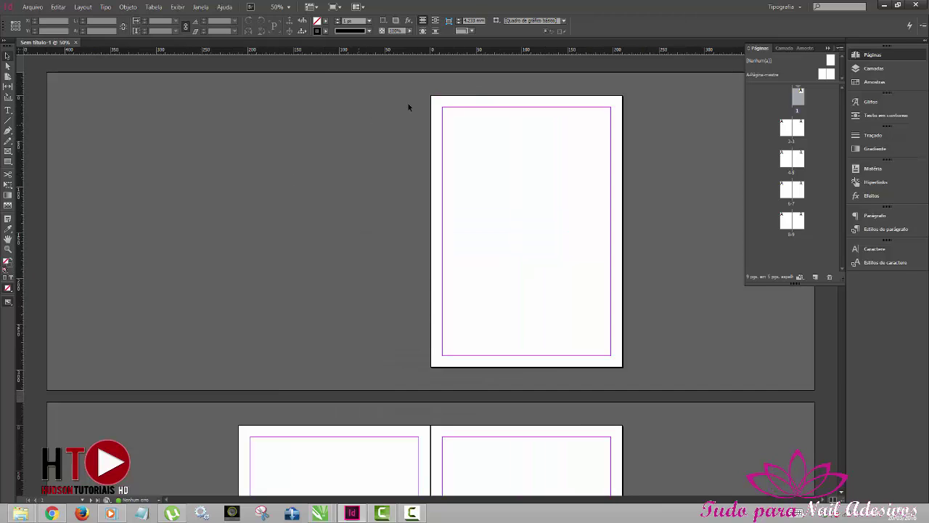
left_click(41, 9)
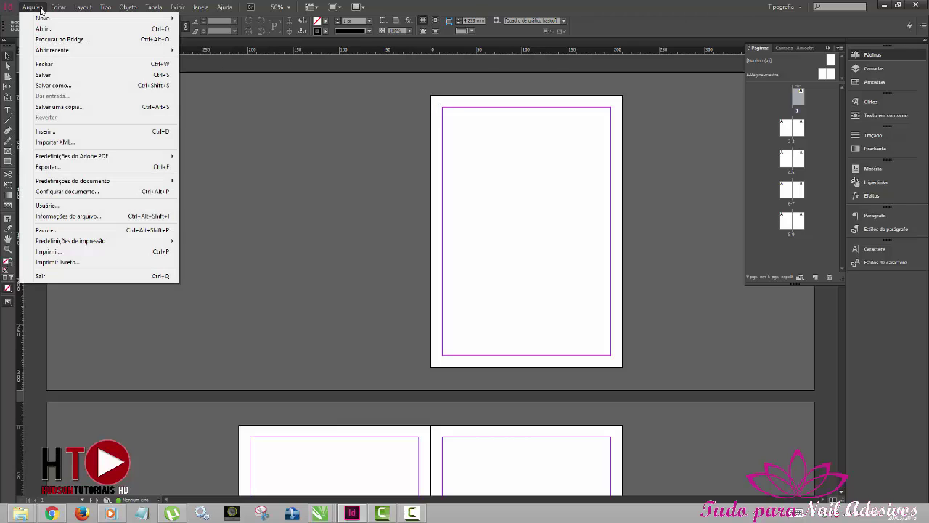
left_click(73, 134)
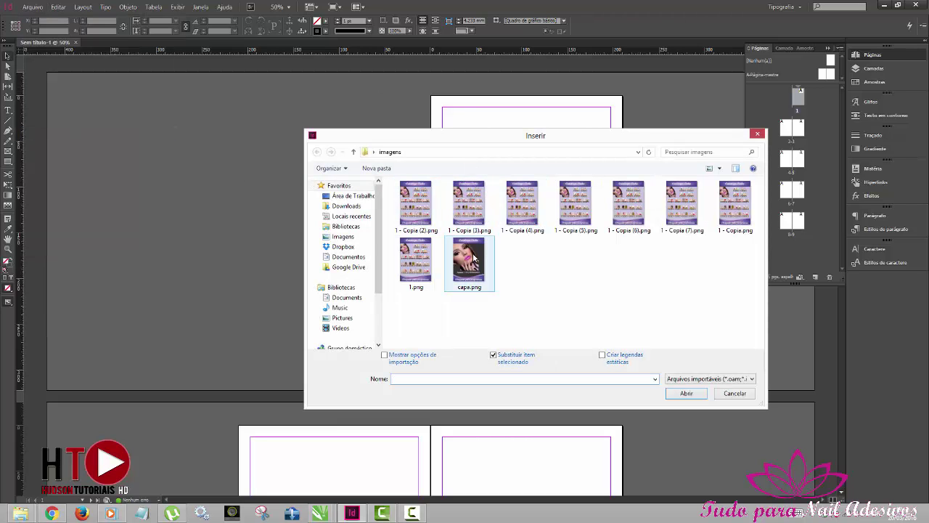
left_click(474, 258)
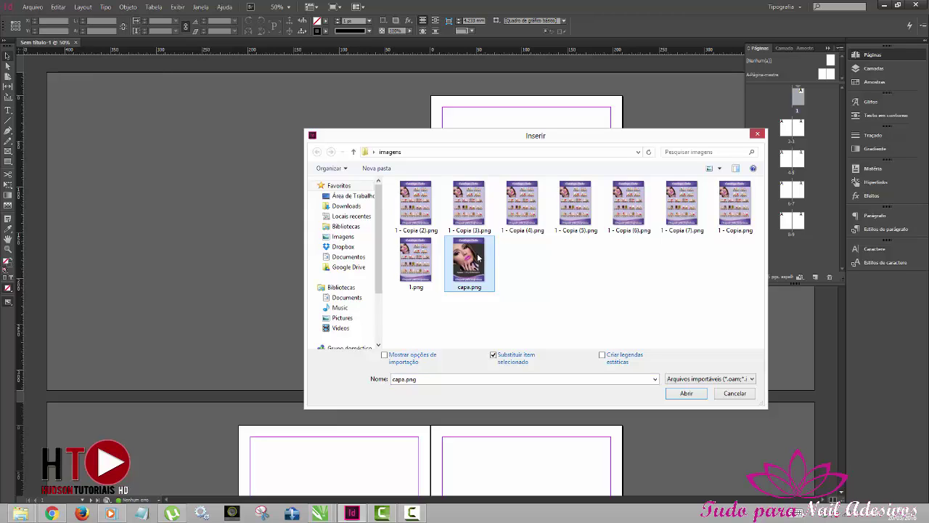
left_click(686, 394)
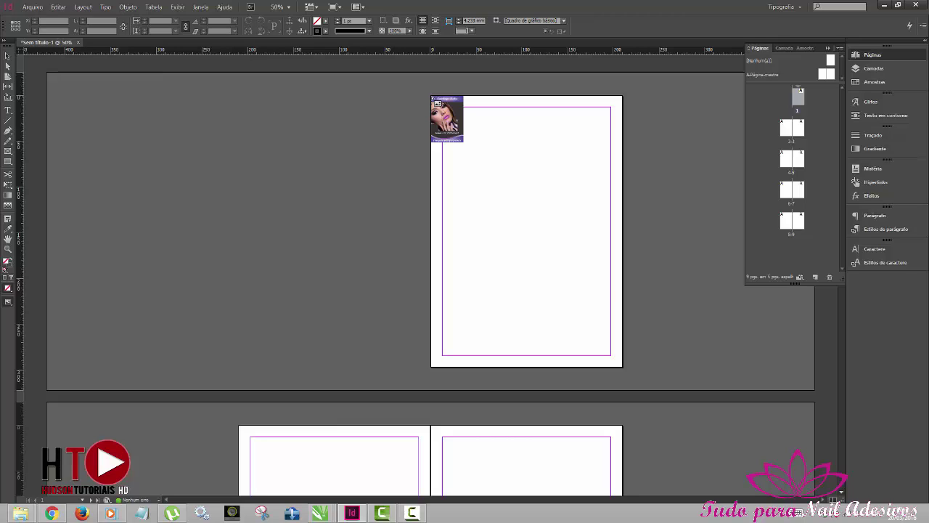
left_click(433, 97)
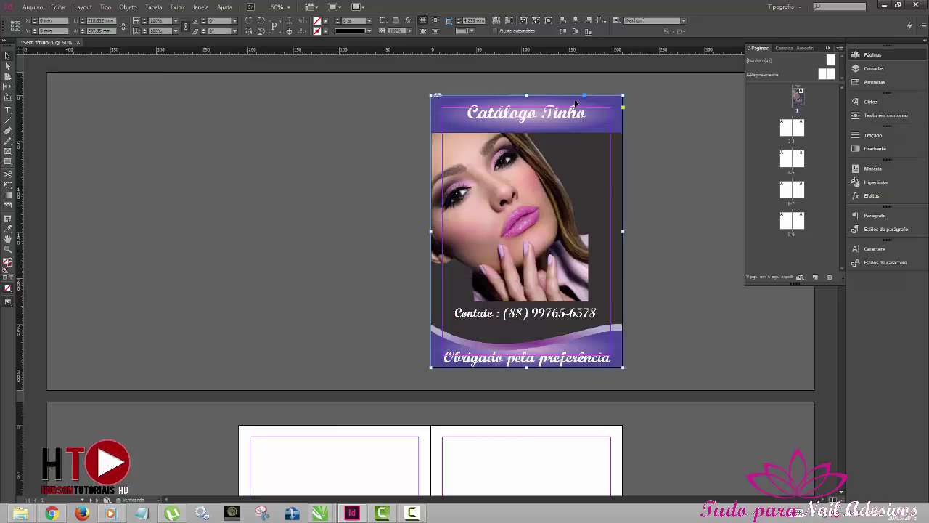
- Place 1.png at full size on page 2, starting at the page's upper-left corner
scroll(675, 417, "down", 2)
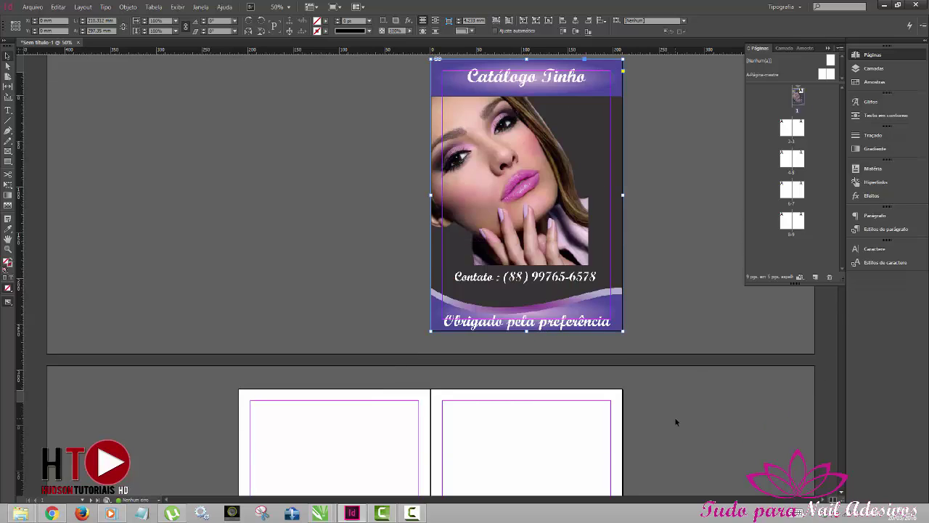
scroll(723, 284, "up", 2)
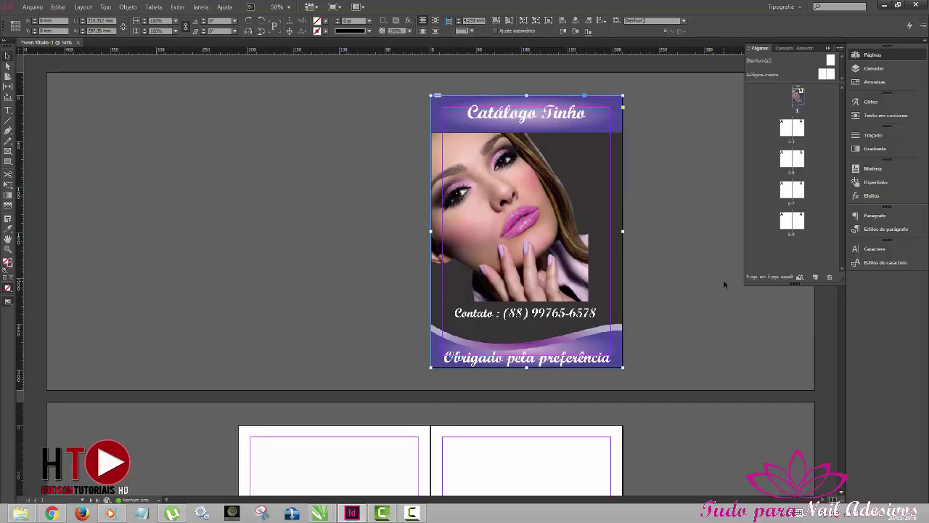
scroll(726, 292, "down", 3)
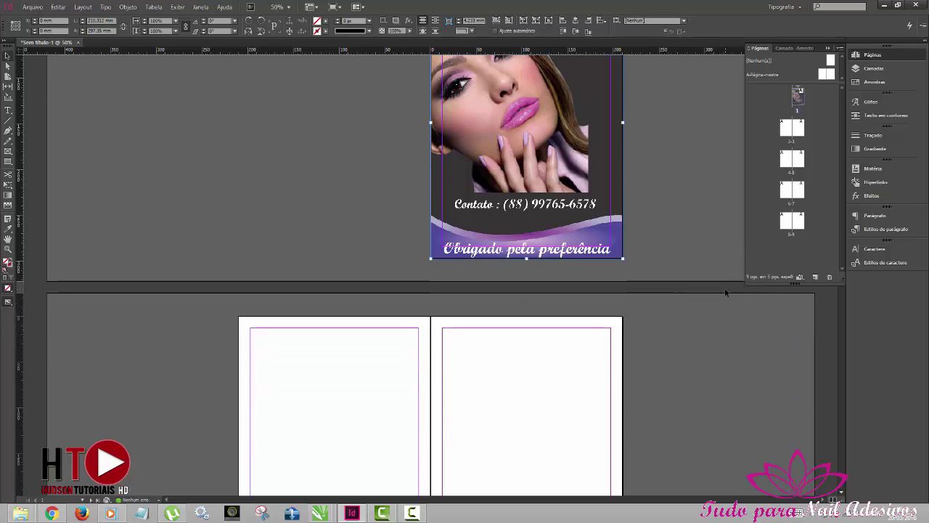
scroll(725, 292, "down", 2)
scroll(725, 292, "down", 2)
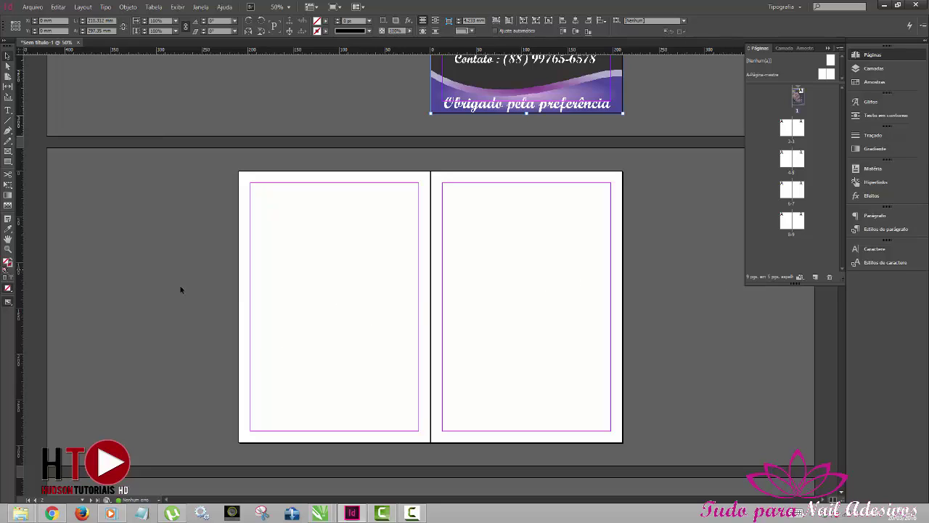
left_click(138, 243)
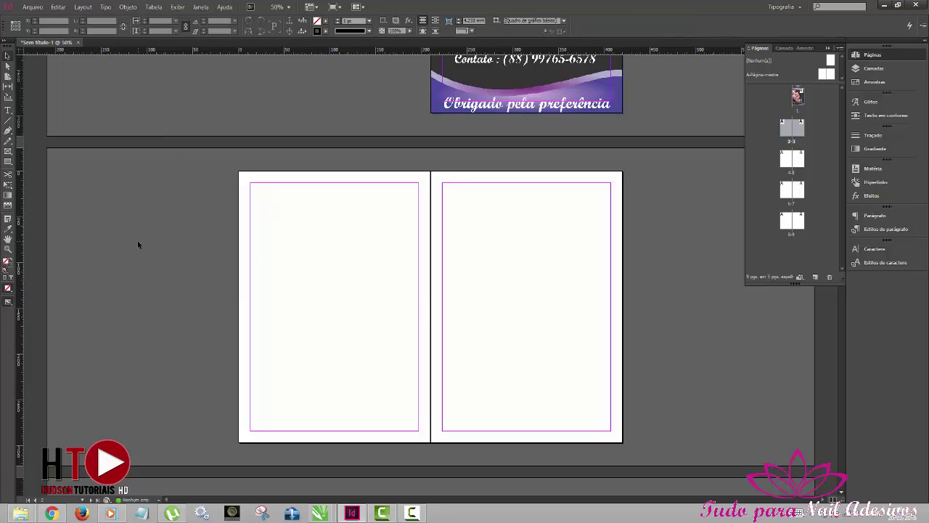
left_click(33, 7)
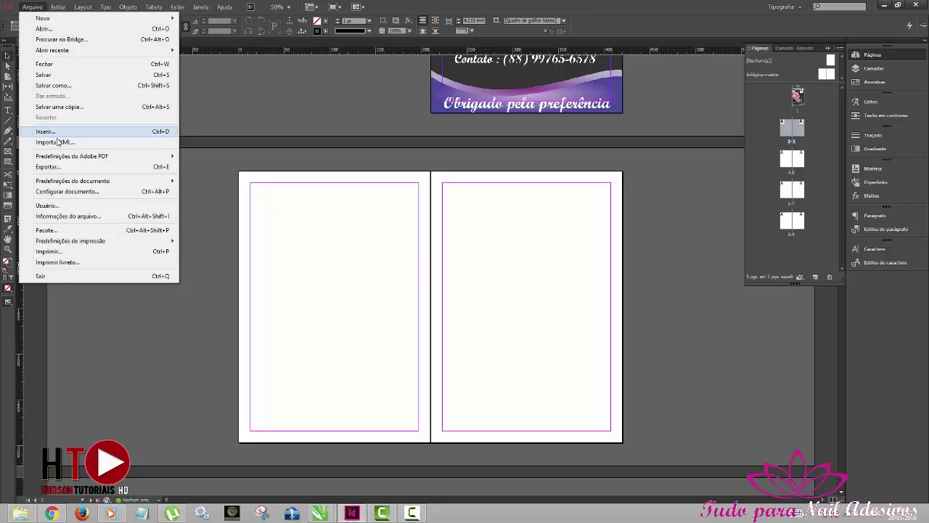
left_click(58, 132)
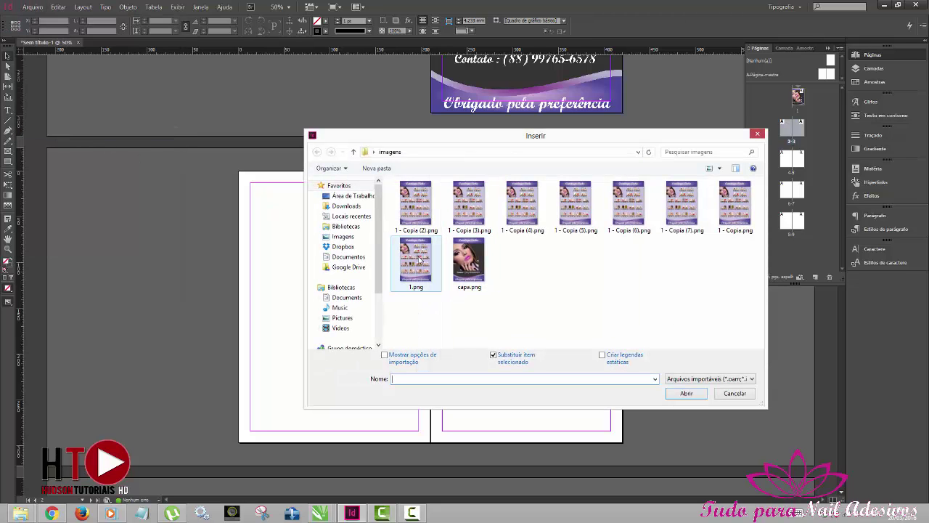
left_click(419, 260)
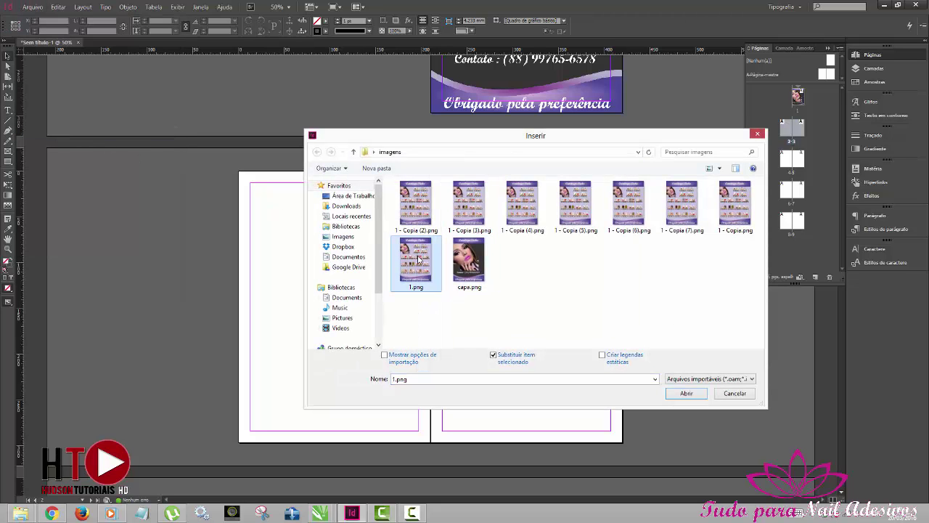
left_click(686, 394)
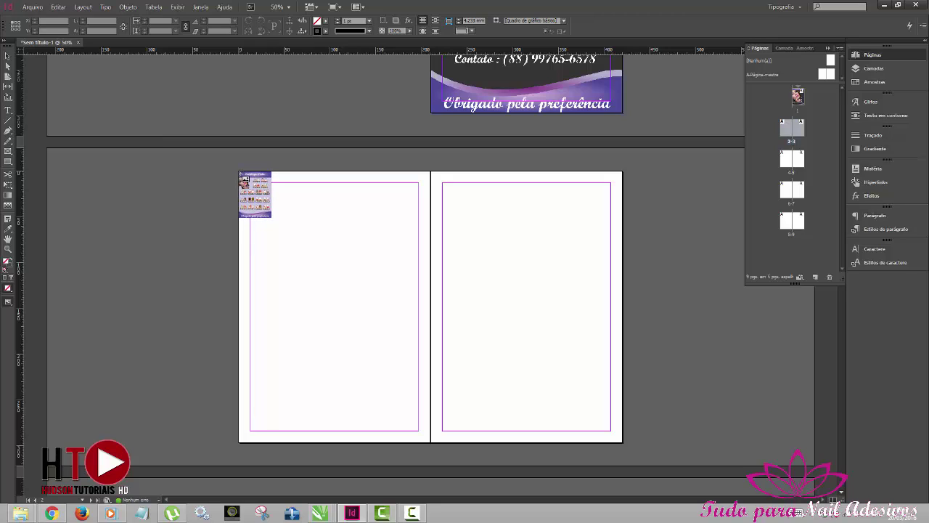
left_click(241, 173)
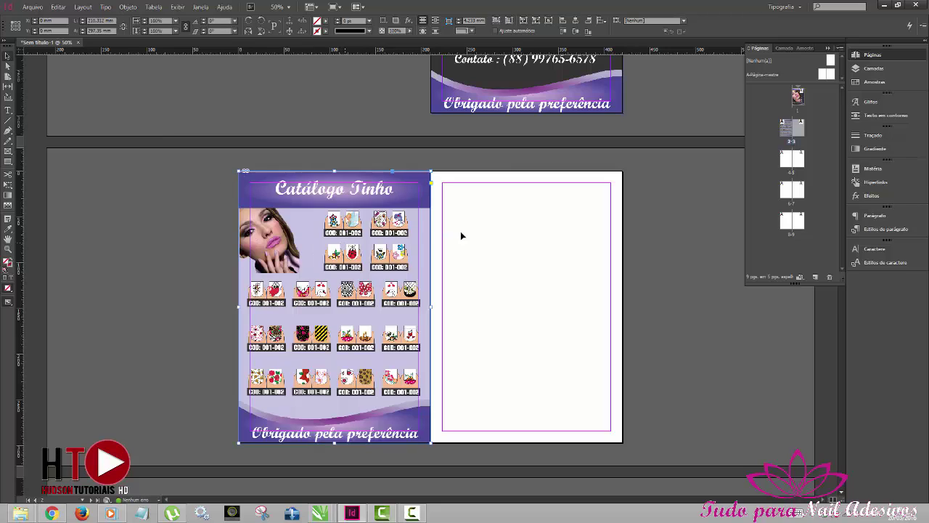
- Place 1 - Copia.png at full size on page 3, starting at the page's upper-left corner
left_click(661, 286)
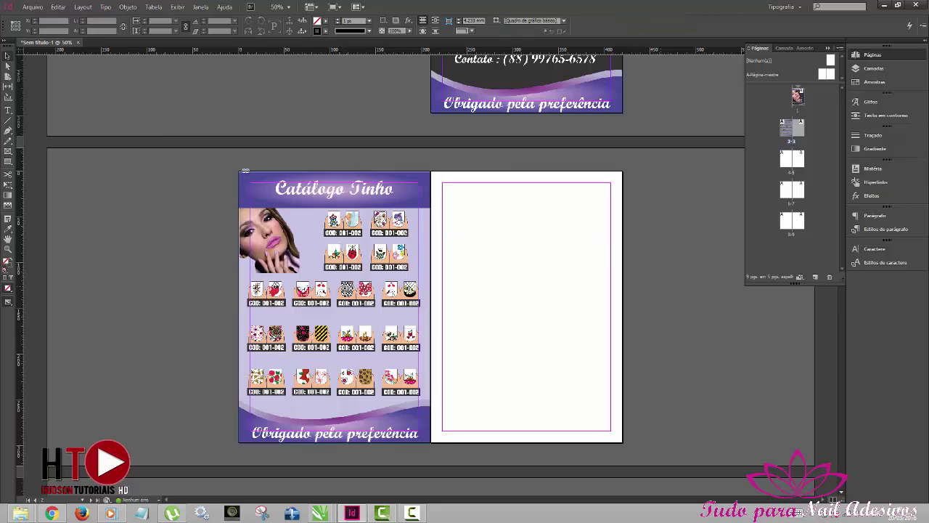
left_click(31, 7)
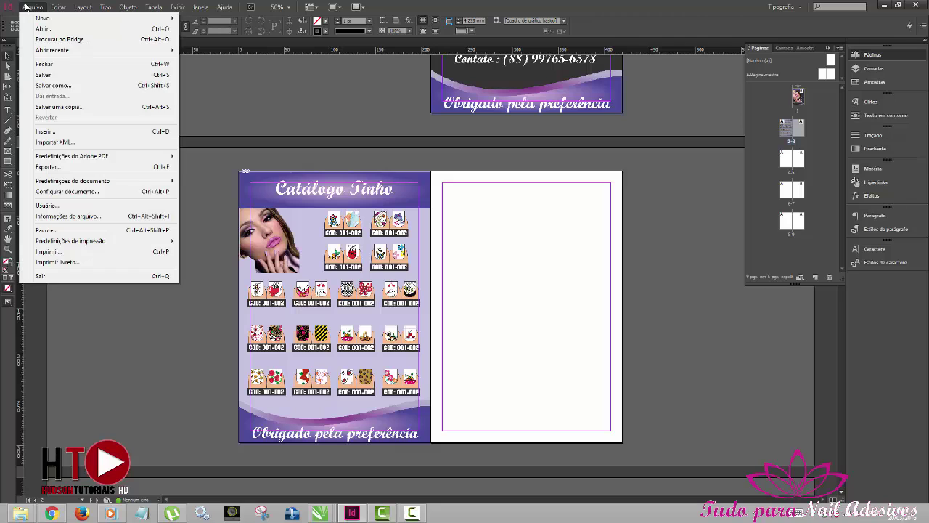
left_click(83, 133)
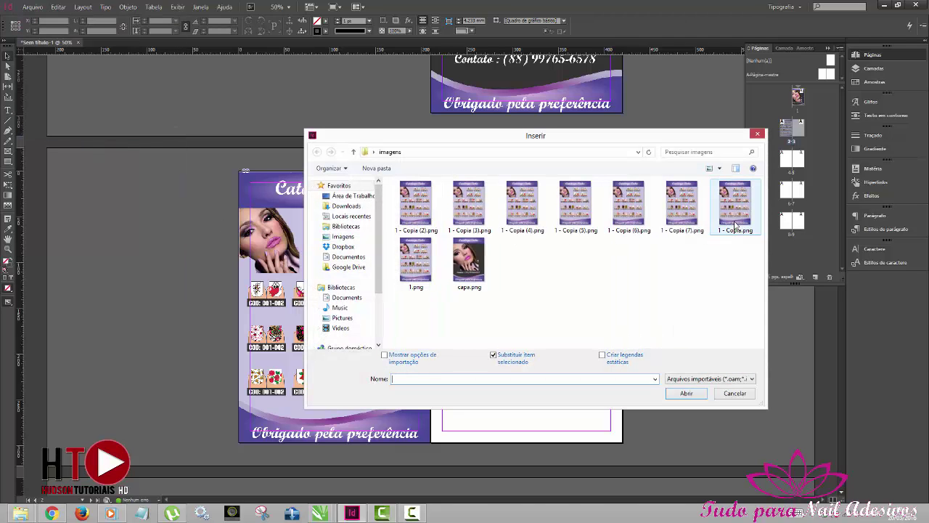
left_click(737, 225)
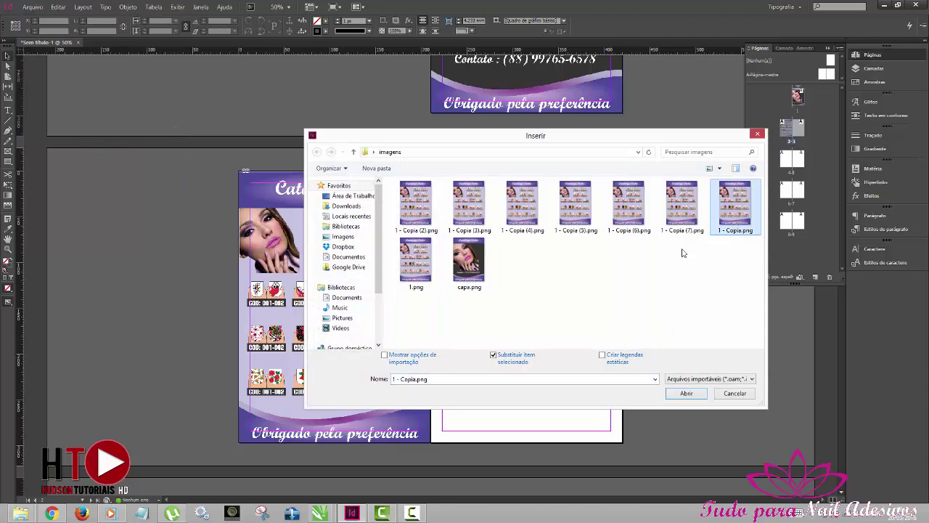
left_click(686, 393)
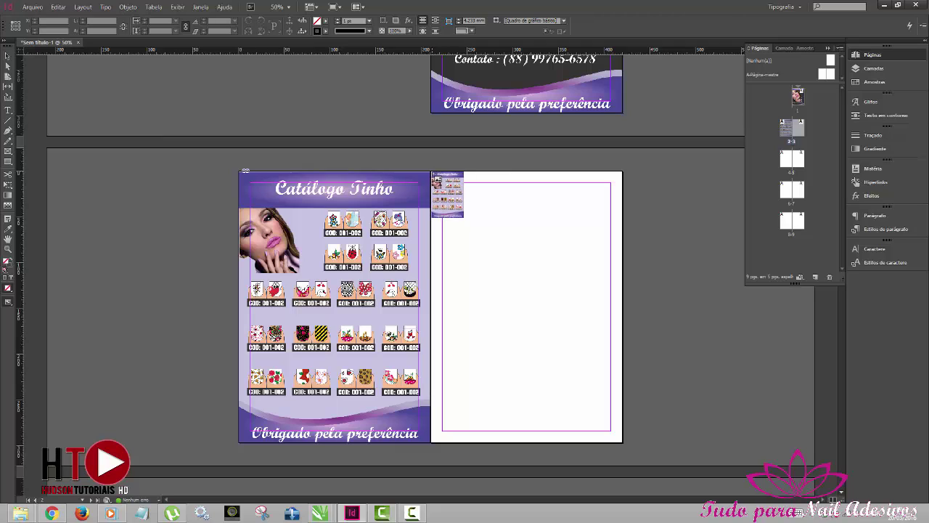
left_click(434, 175)
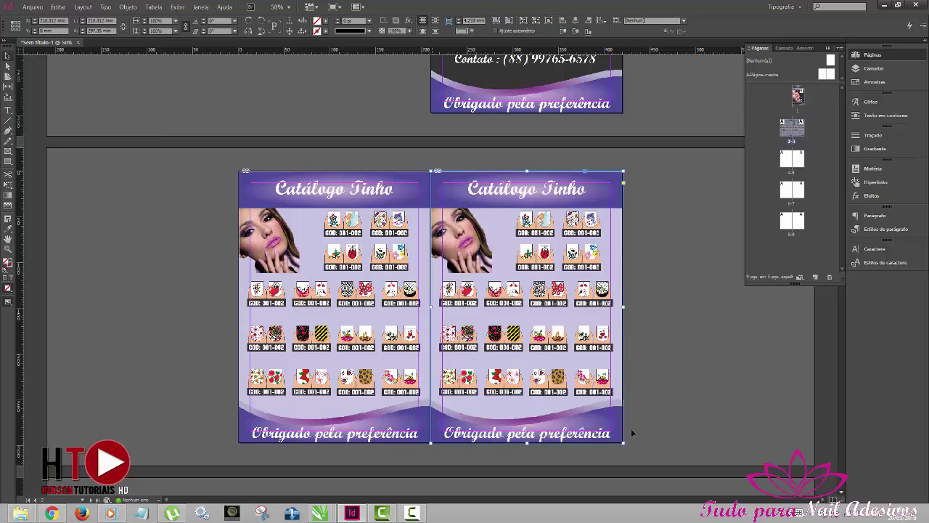
- Place 1 - Copia (7).png at full size on page 4, starting at the page's upper-left corner
left_click(661, 315)
scroll(673, 317, "down", 1)
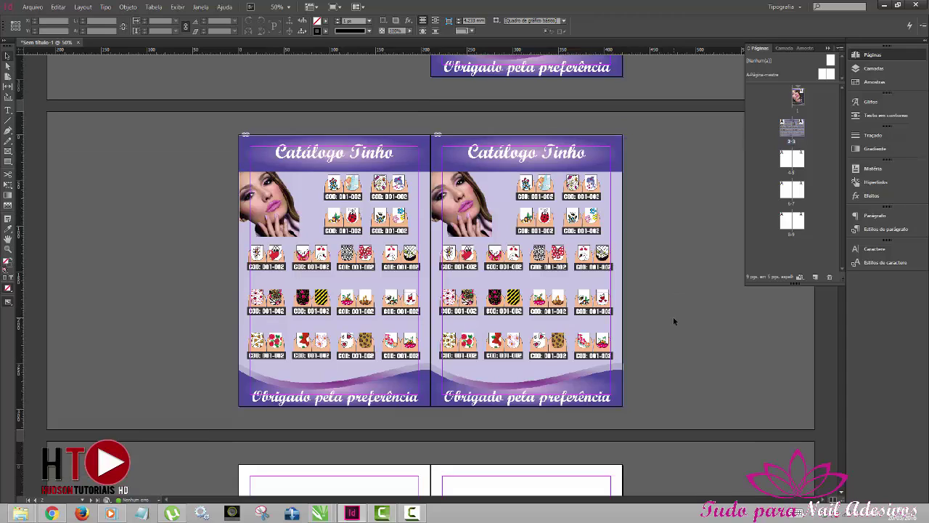
scroll(673, 321, "down", 3)
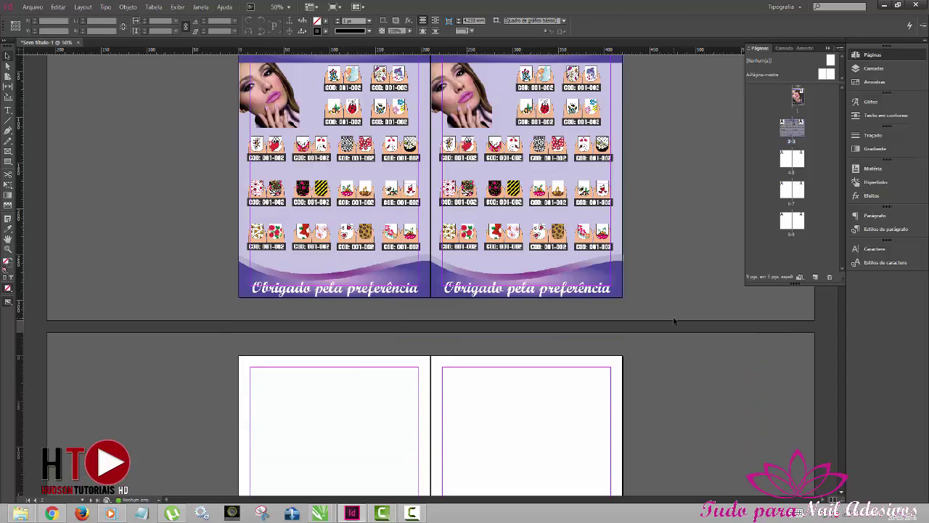
scroll(674, 321, "down", 4)
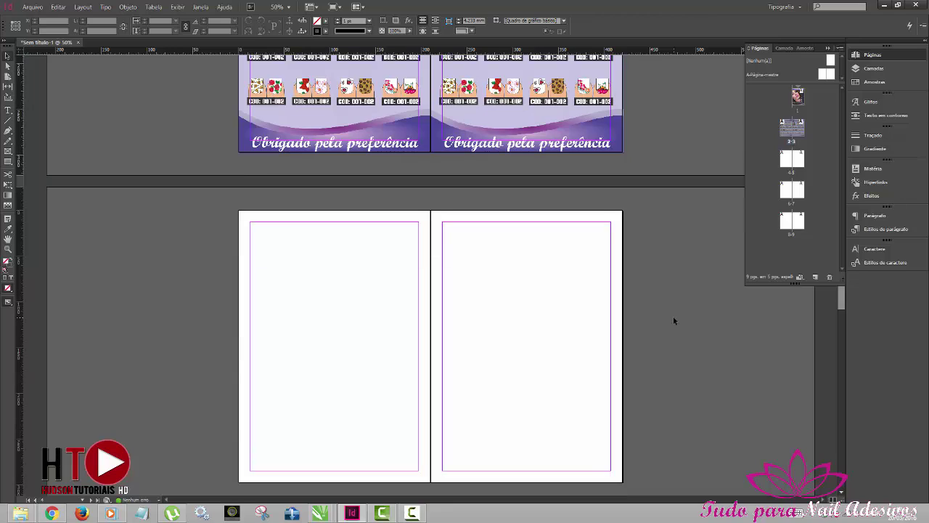
scroll(674, 321, "down", 1)
left_click(32, 6)
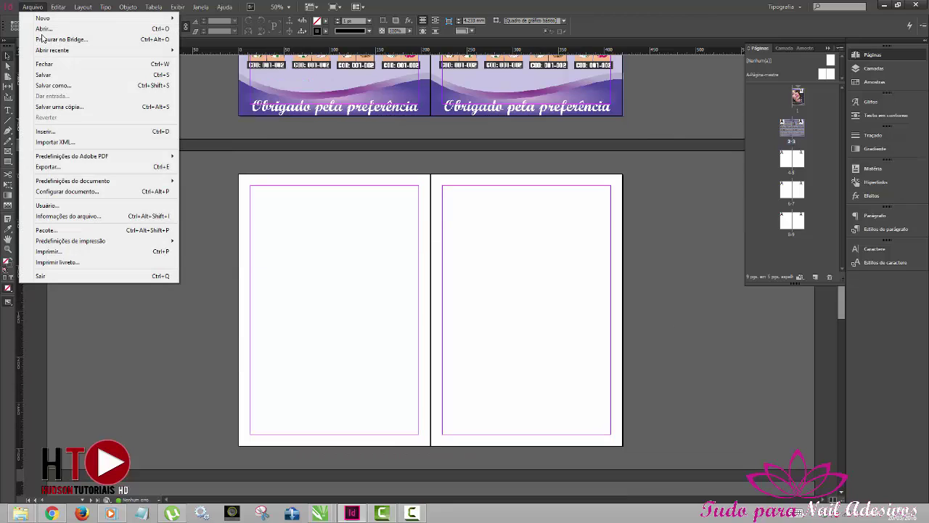
left_click(48, 135)
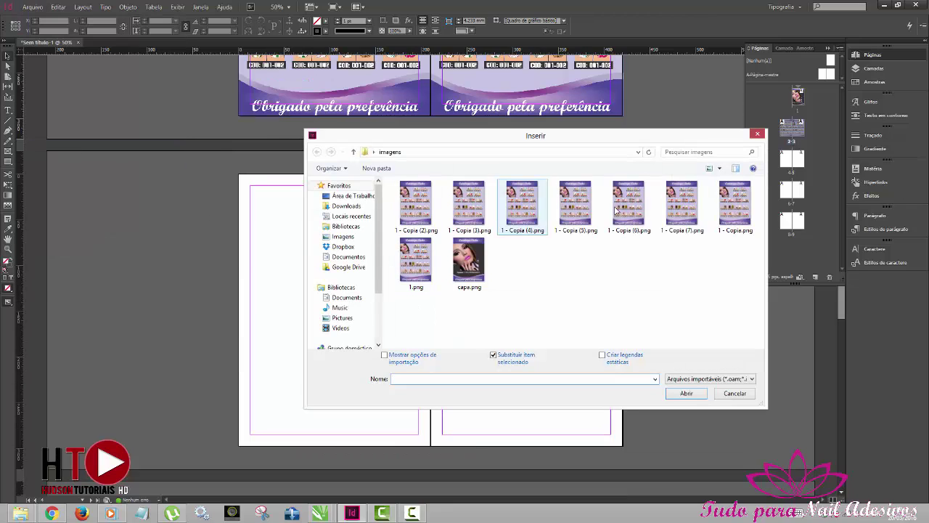
left_click(687, 195)
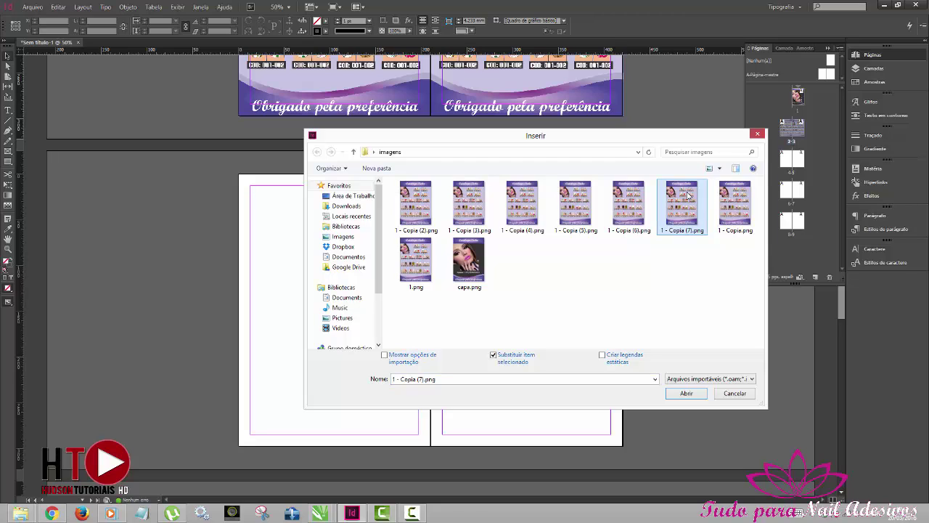
left_click(686, 393)
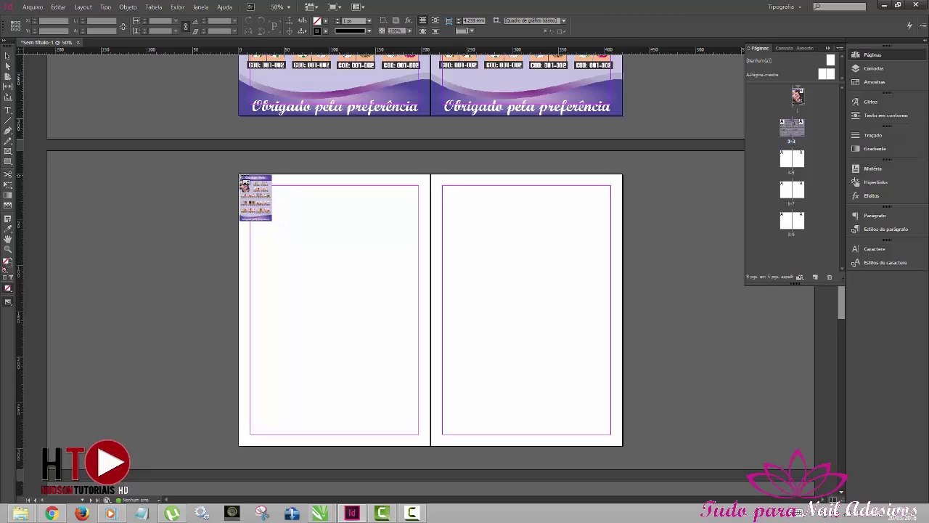
left_click(242, 177)
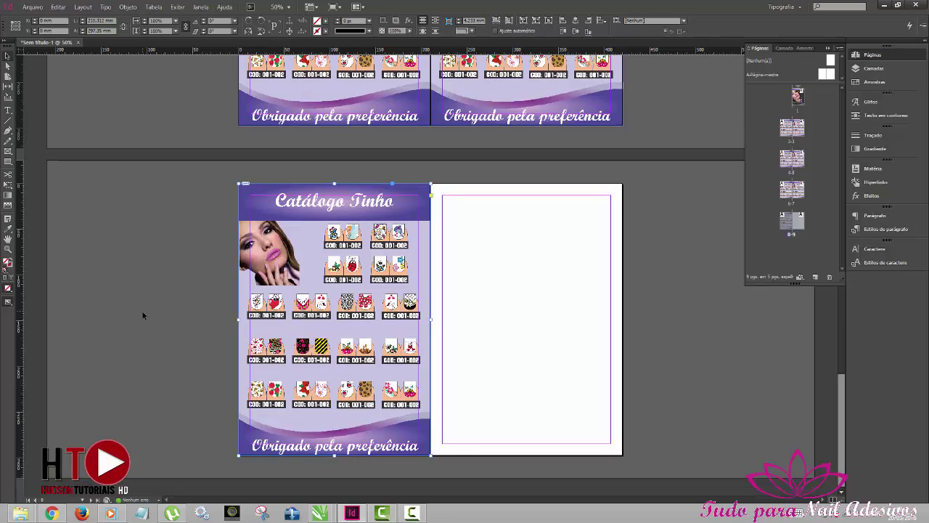
- Place 1 - Copia (2).png at full size on page 9, starting at the page's upper-left corner
left_click(602, 230)
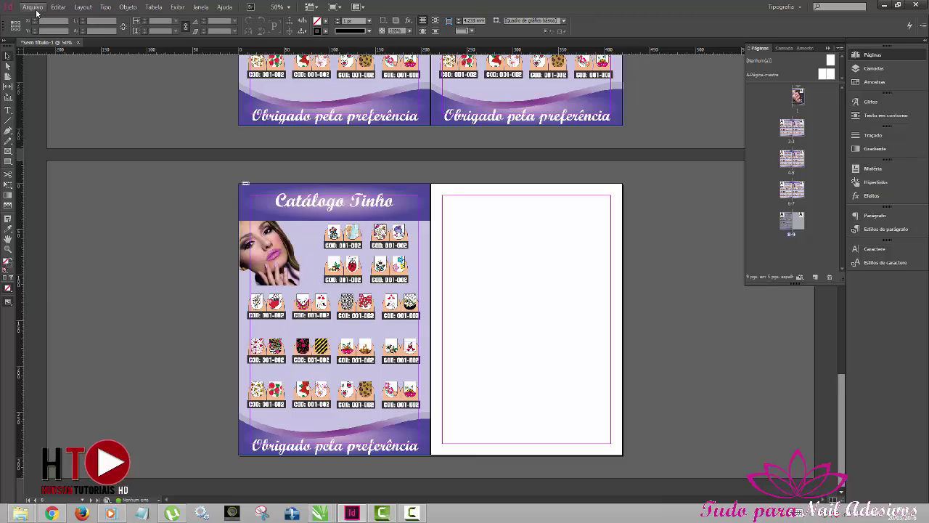
left_click(32, 8)
left_click(68, 135)
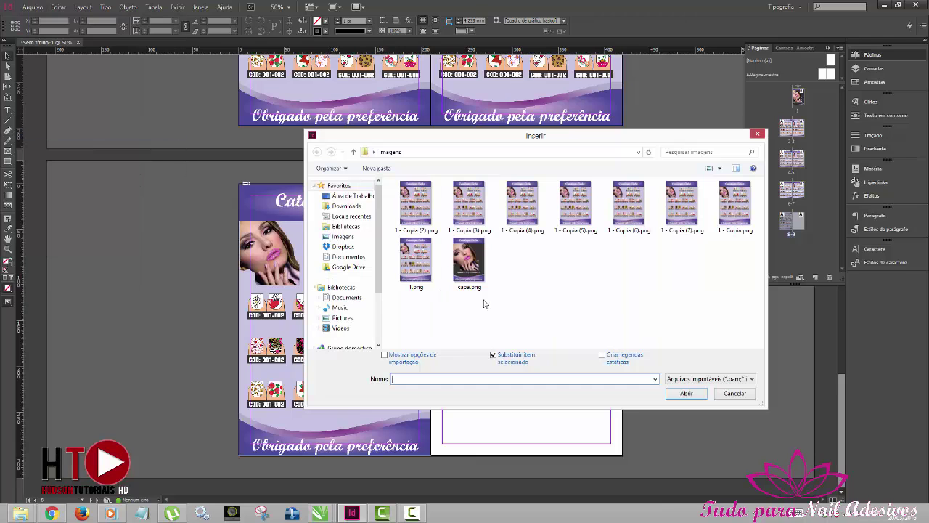
left_click(416, 205)
left_click(695, 396)
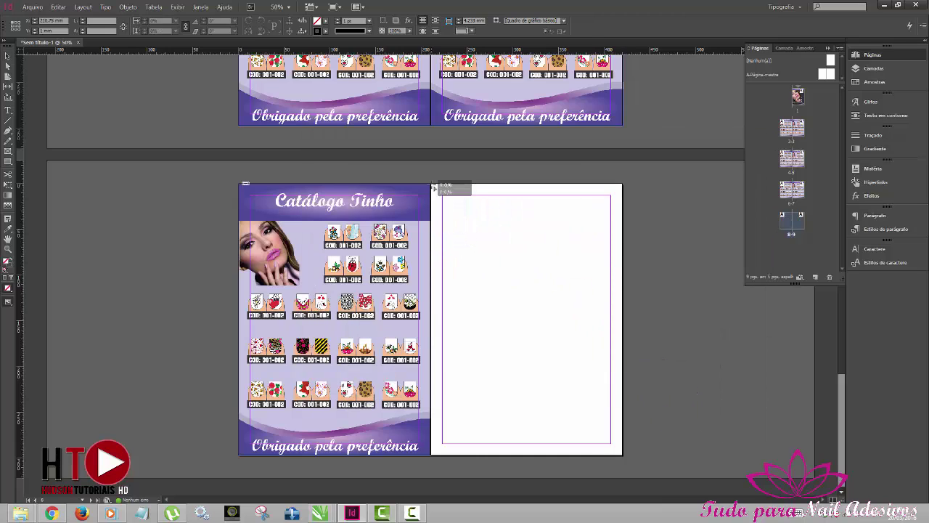
left_click(432, 184)
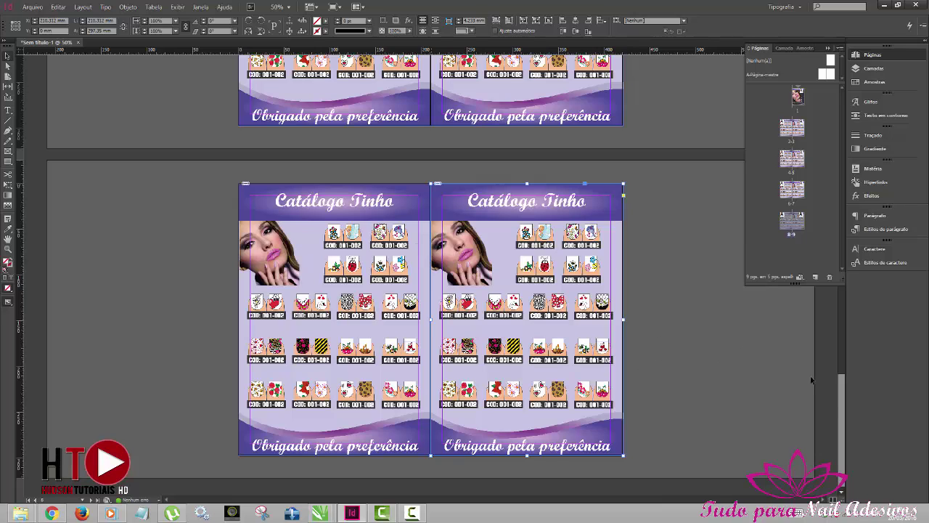
- Review the filled spreads from pages 8-9 back to the cover on page 1, collapsing the page overview along the way
left_click(799, 392)
left_click_drag(841, 404, 805, 222)
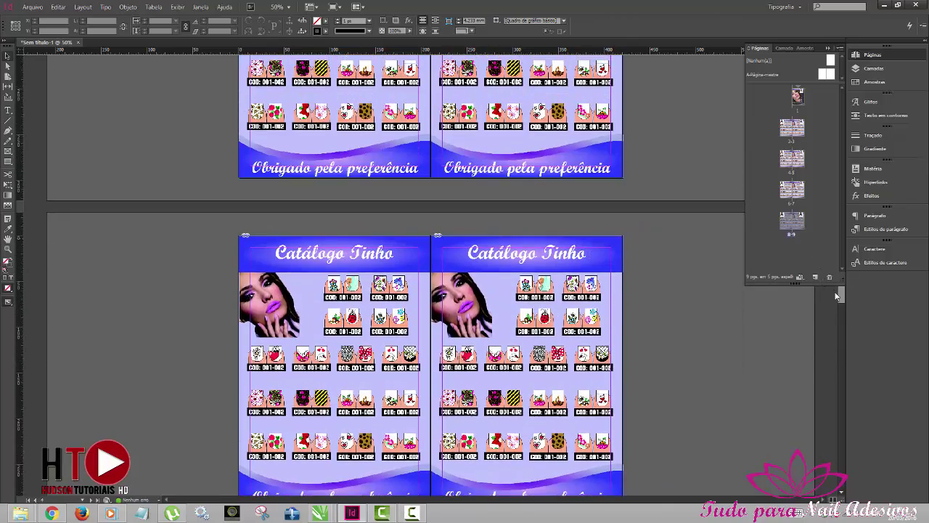
left_click_drag(842, 295, 827, 245)
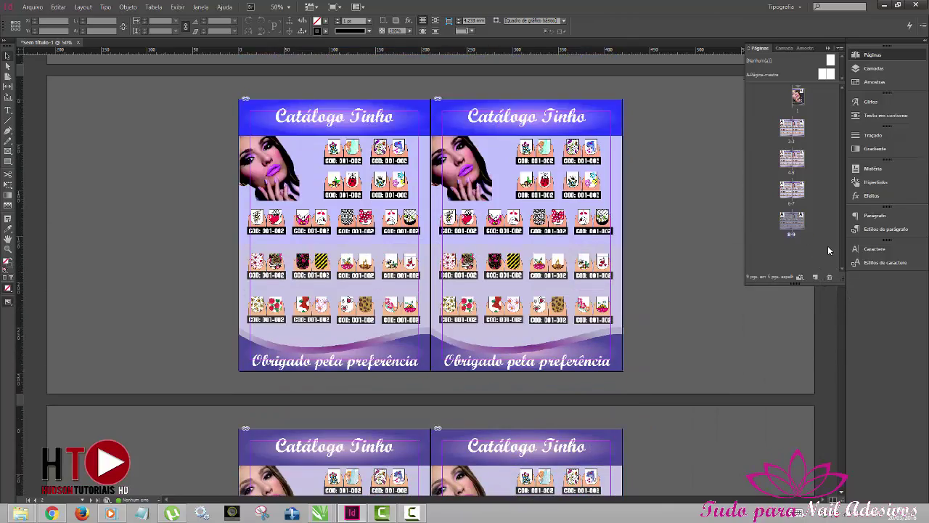
left_click(828, 49)
left_click_drag(842, 142, 838, 88)
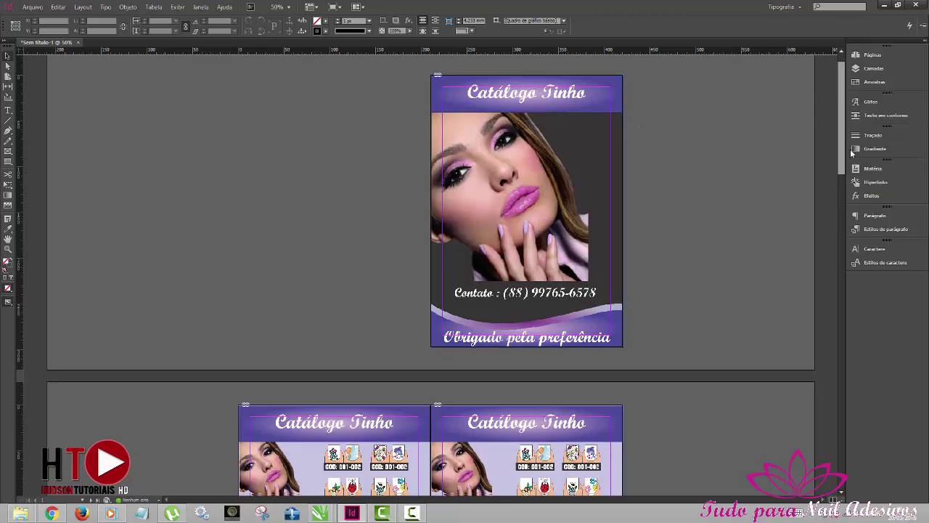
scroll(644, 199, "up", 1)
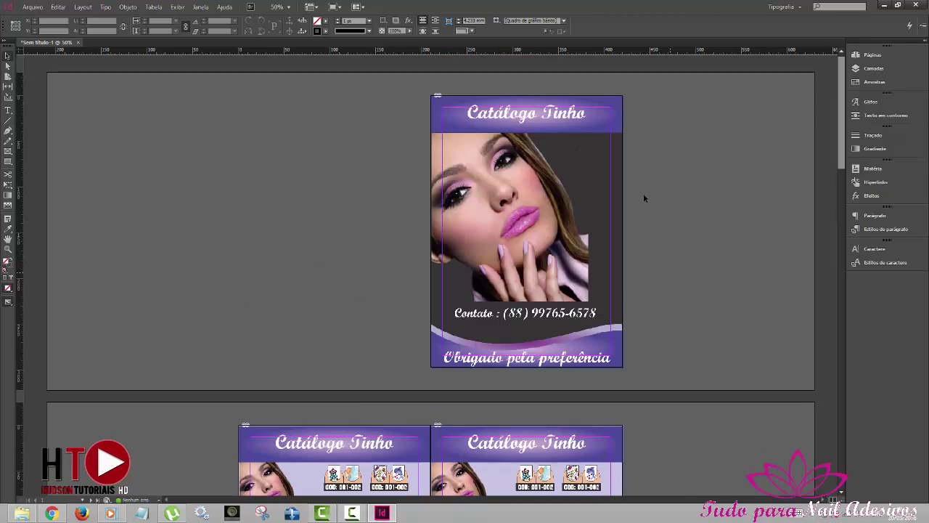
- Export all pages as a Flash Player SWF with an HTML file, named "catalogo do tinho", into the desktop folder catalogo, keeping the page-turn transition
left_click(34, 7)
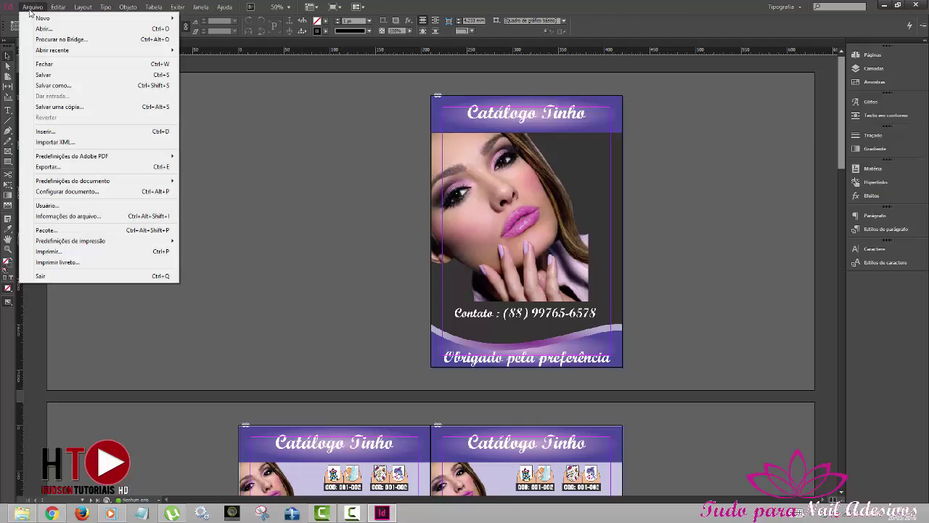
left_click(58, 167)
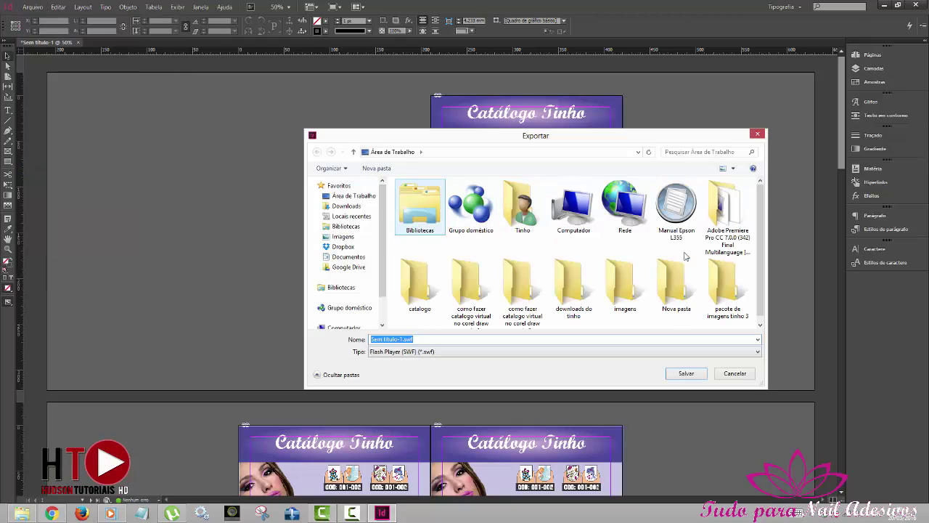
scroll(761, 218, "down", 1)
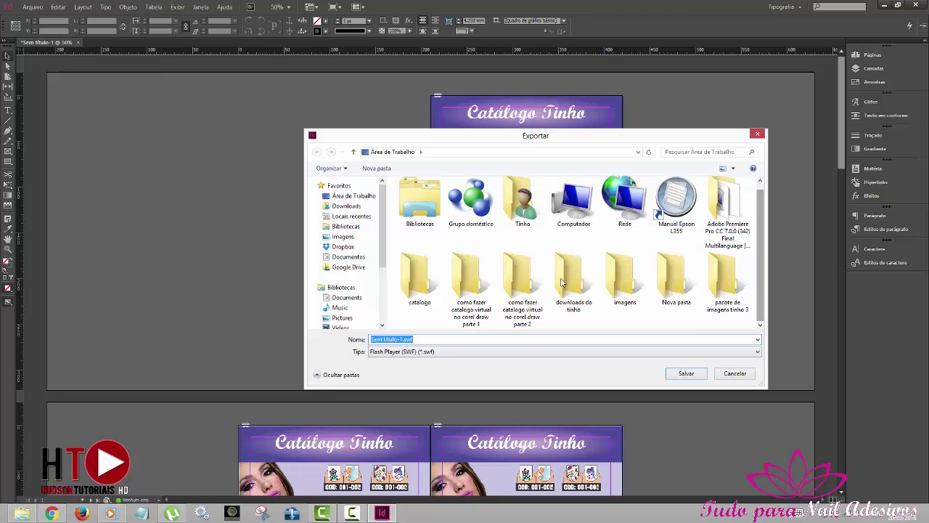
left_click(411, 273)
double_click(412, 273)
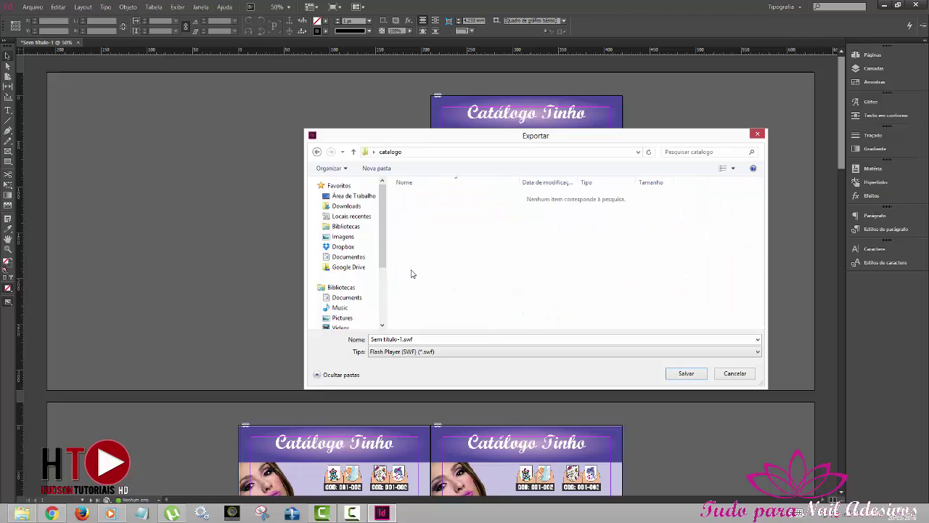
double_click(397, 339)
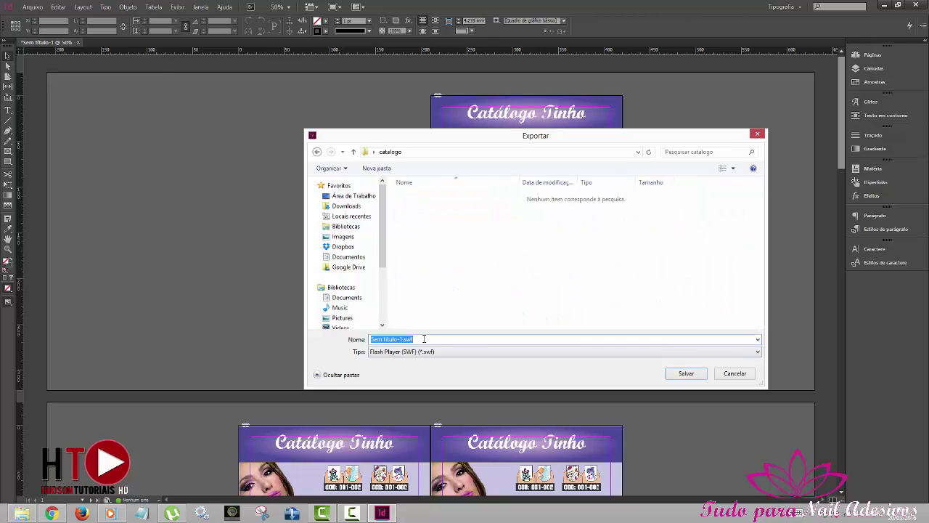
type("catalogo do tinho")
left_click(685, 374)
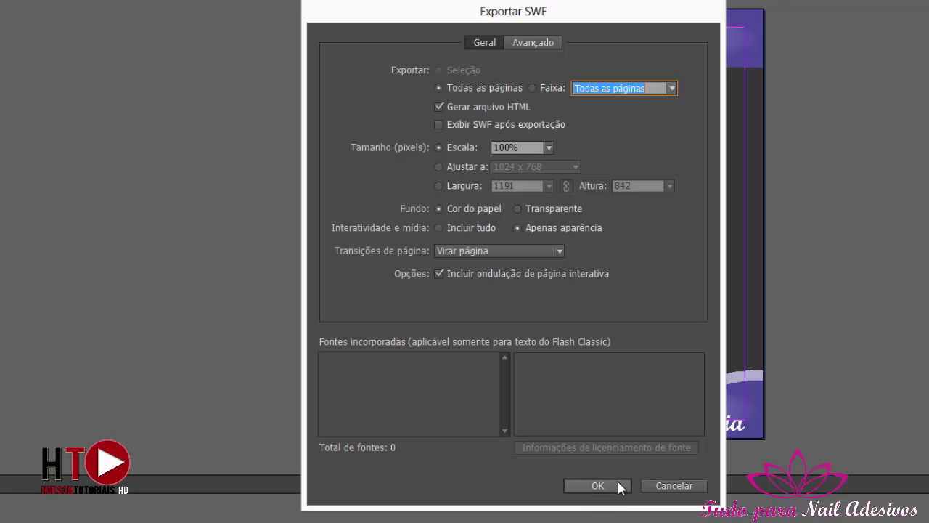
left_click(593, 457)
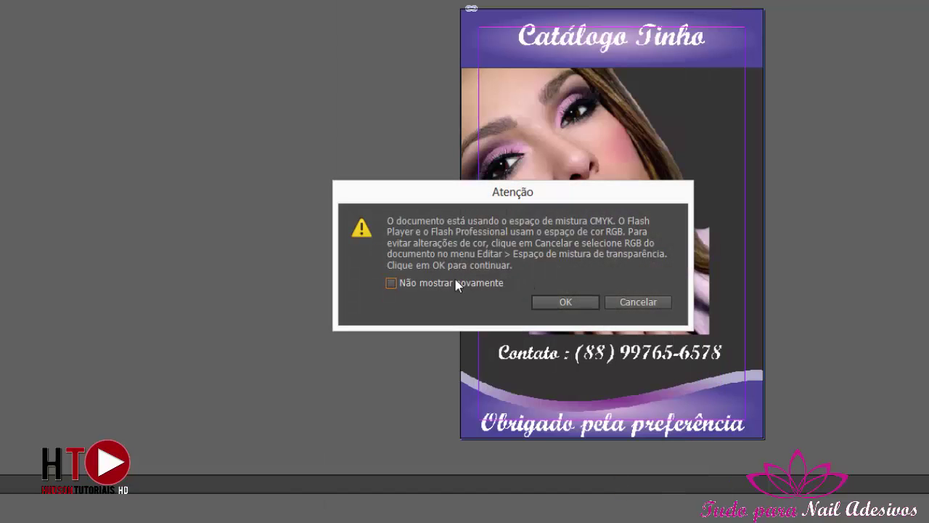
left_click(586, 305)
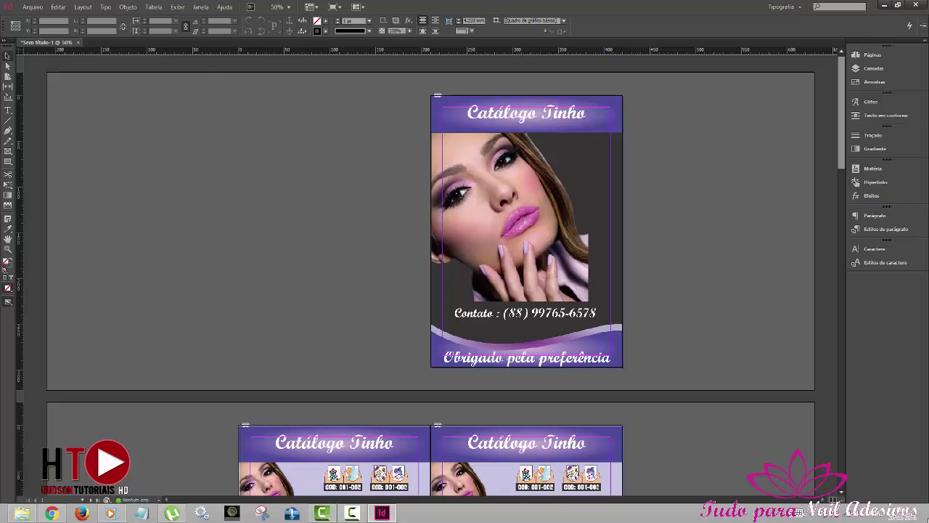
- Switch to the desktop and open the exported catalogo do tinho.html from the catalogo folder in the browser
mouse_move(928, 0)
left_click(884, 4)
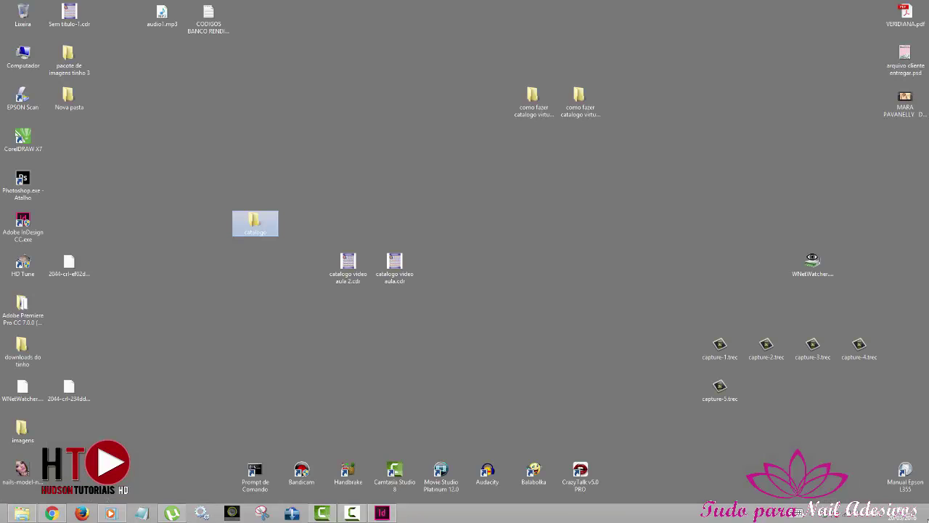
double_click(252, 221)
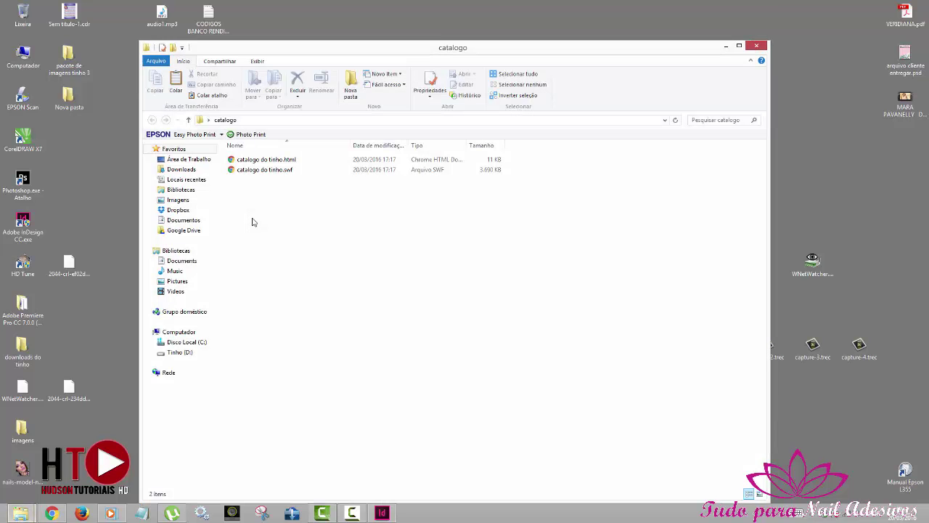
left_click(276, 169)
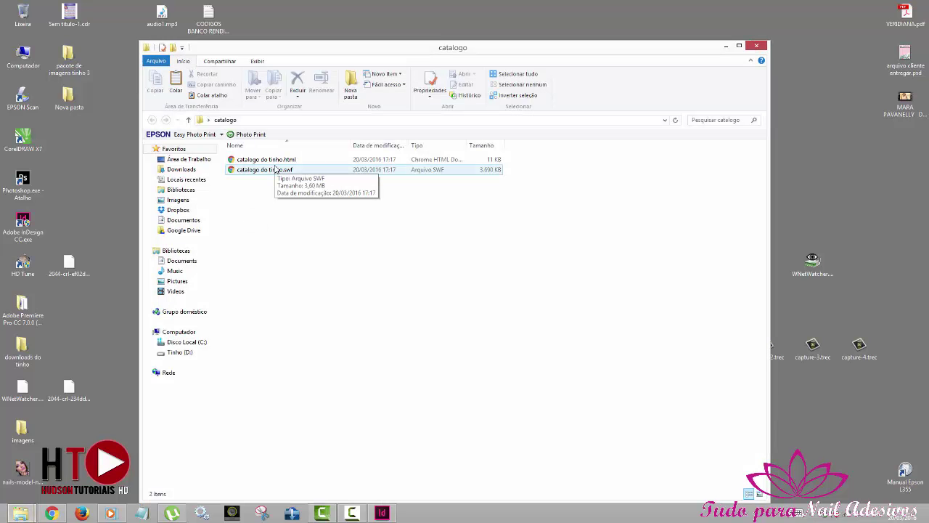
left_click(269, 210)
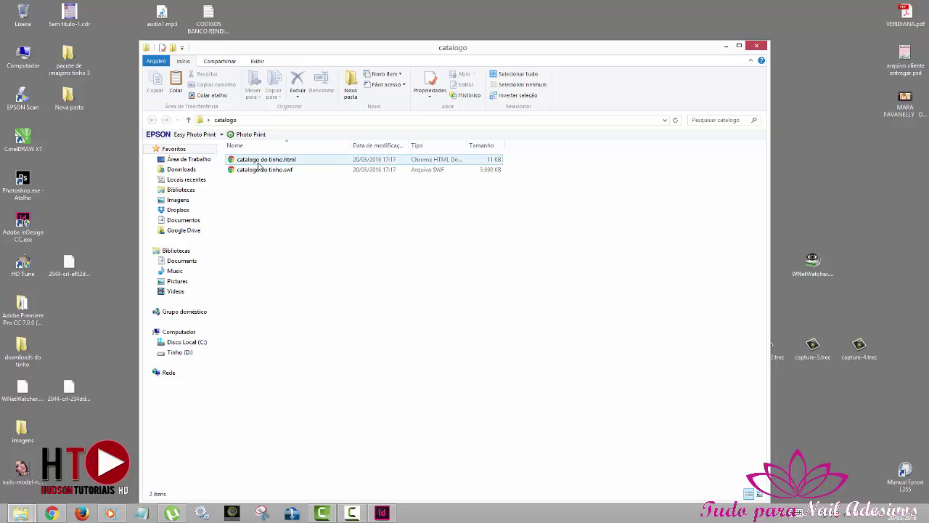
double_click(253, 163)
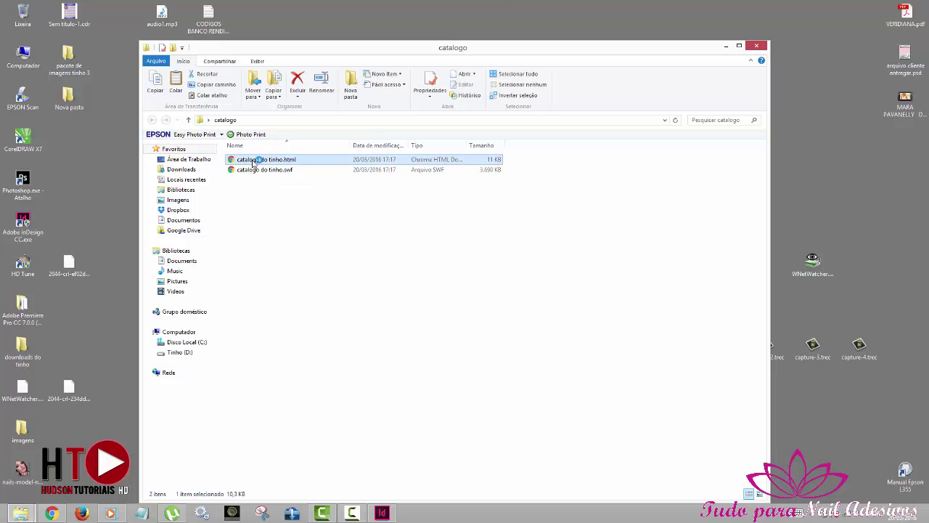